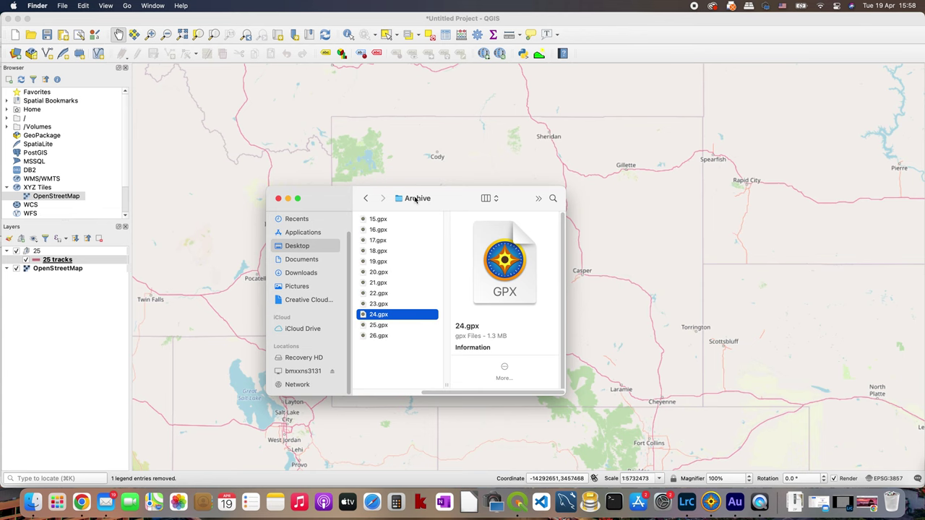
- Drag the file window aside to reveal the red GPX track across Idaho and Wyoming
left_click_drag(415, 199, 768, 77)
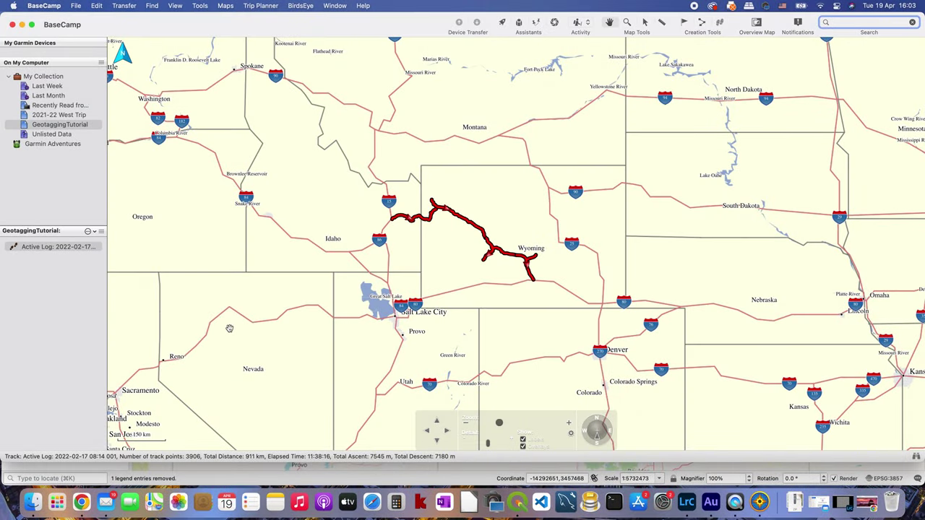
- Show Get Info for the Active Log track and scroll through its 3906 track points
right_click(70, 250)
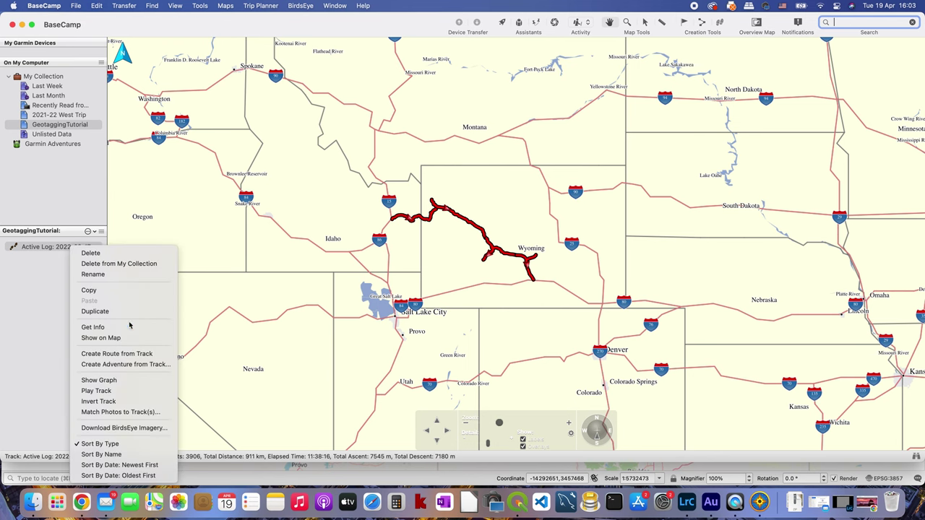
left_click(129, 327)
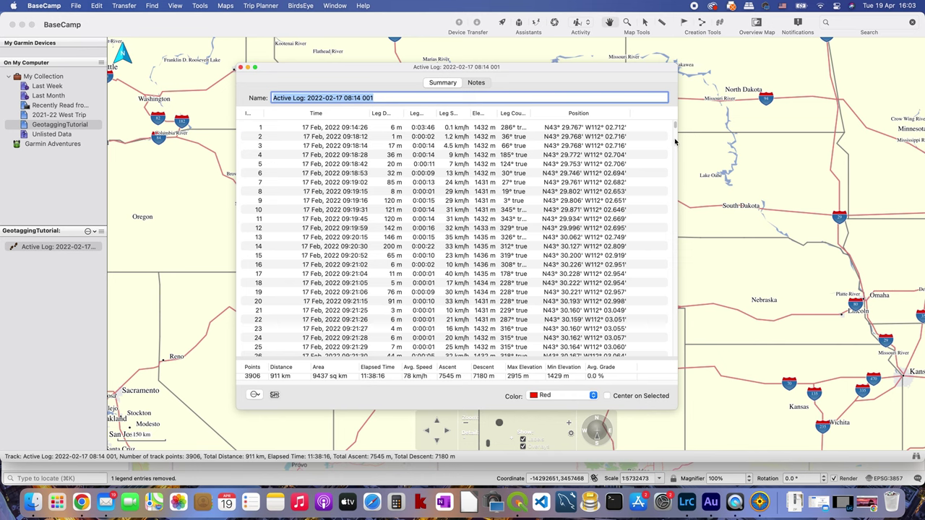
scroll(675, 162, "down", 20)
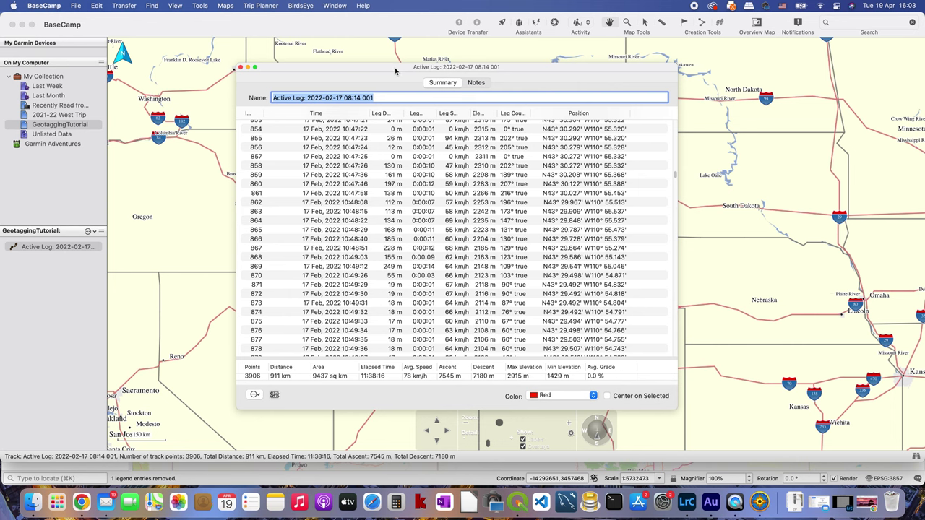
left_click_drag(396, 71, 458, 87)
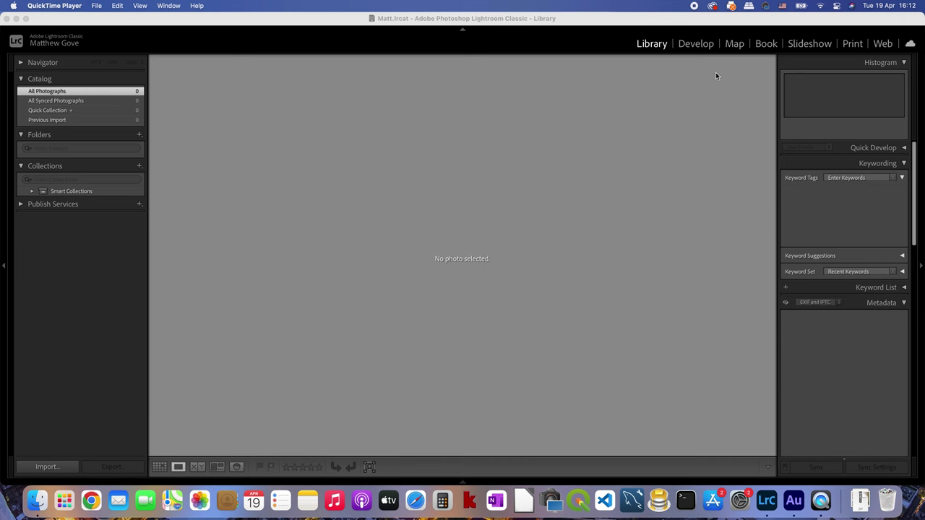
- In the Map module, load the 25.gpx tracklog from the Archive folder
left_click(734, 44)
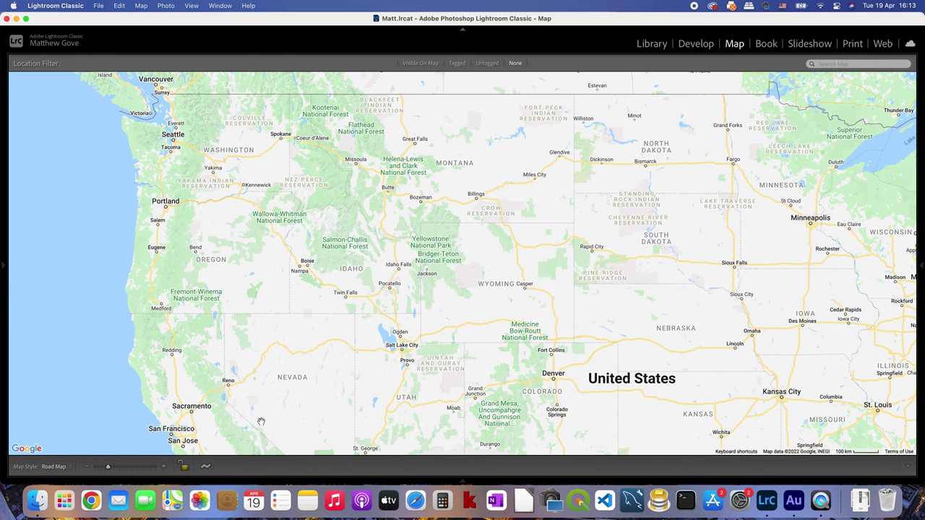
left_click(208, 469)
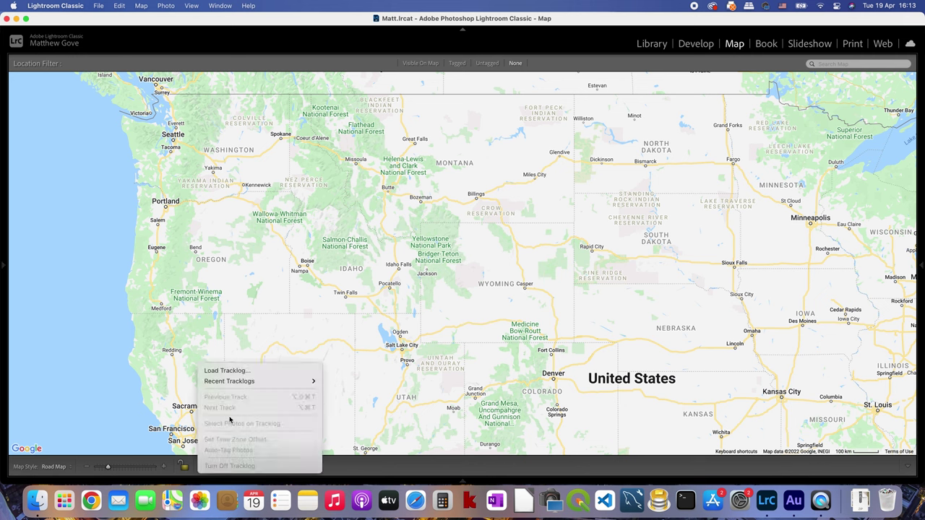
left_click(241, 371)
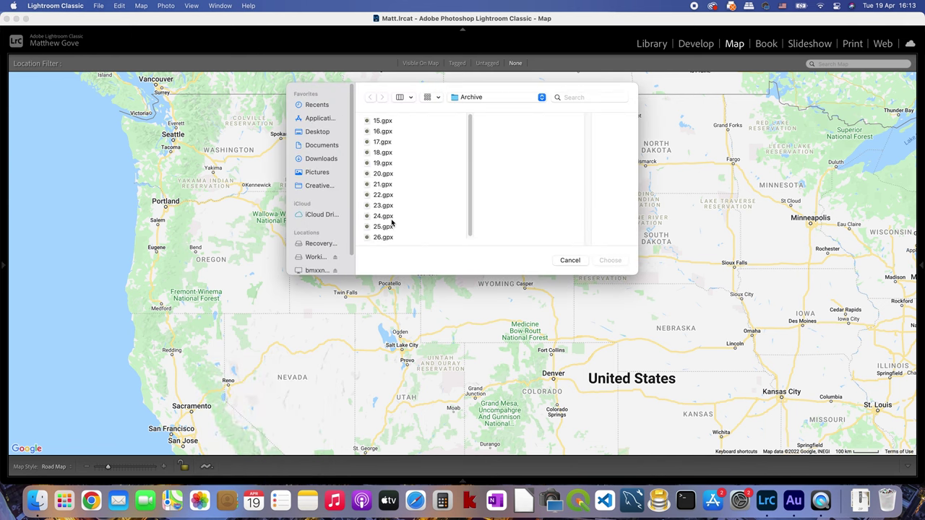
left_click(388, 227)
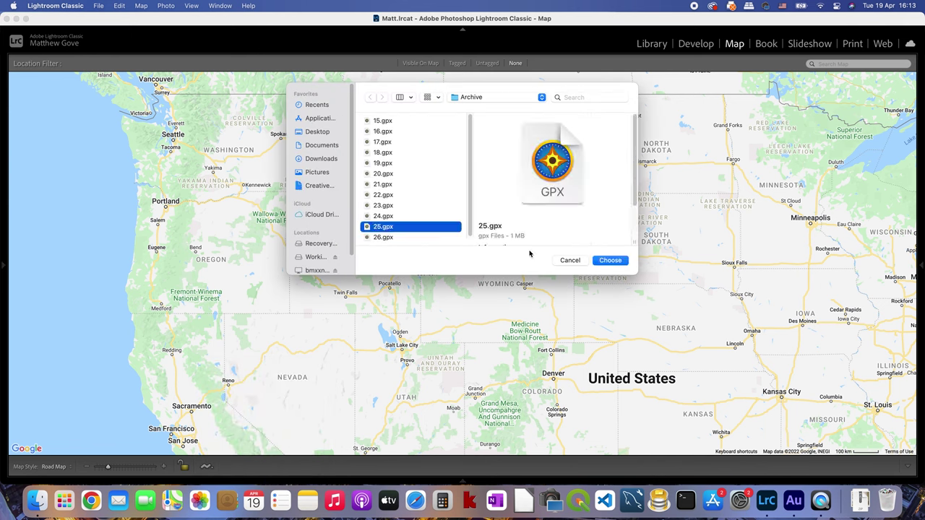
left_click(615, 261)
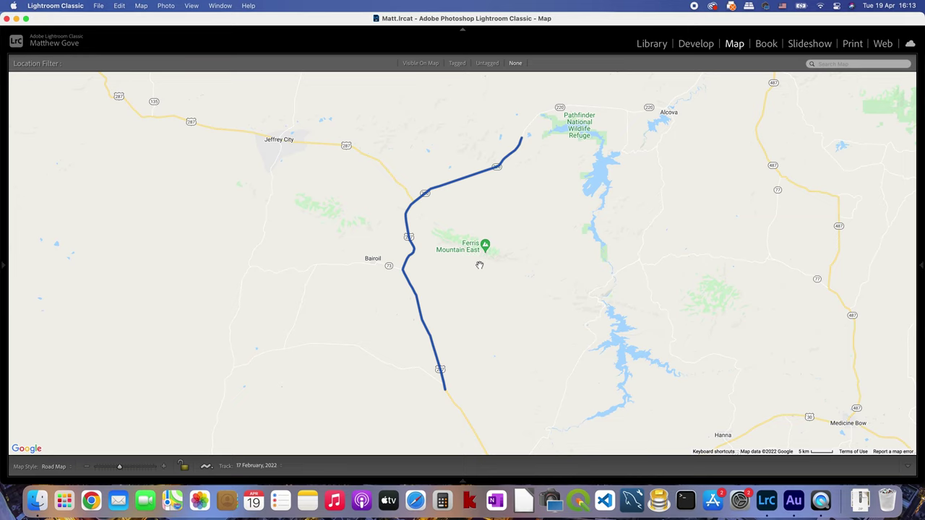
- Zoom out the map and choose All Tracks from the track date popup
scroll(479, 265, "down", 2)
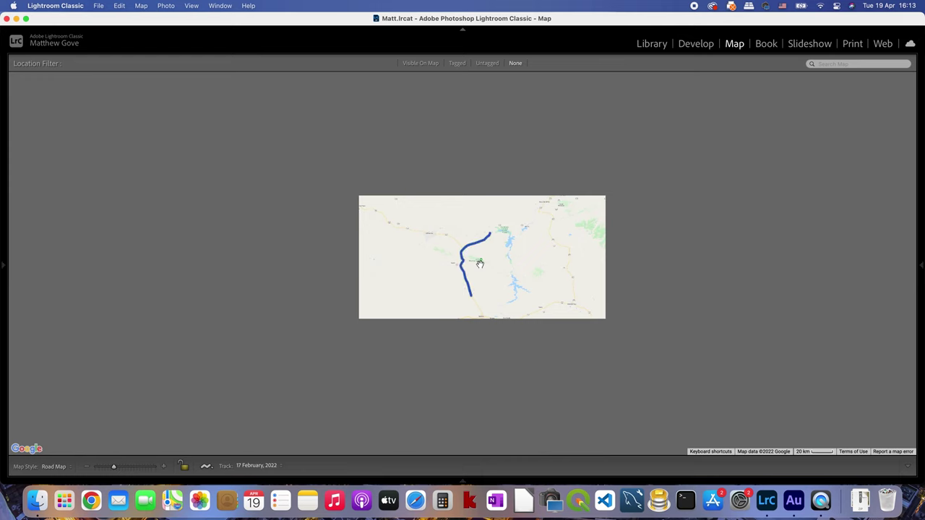
scroll(479, 265, "down", 1)
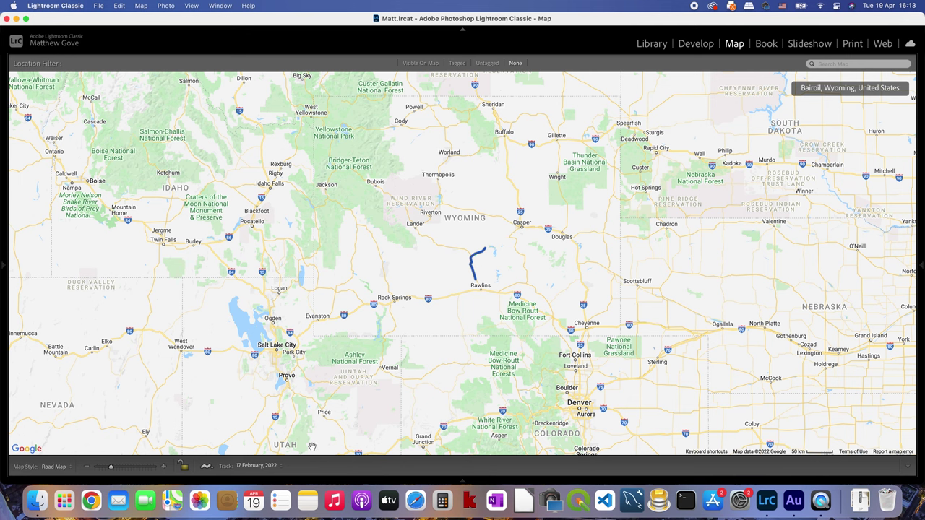
left_click(272, 468)
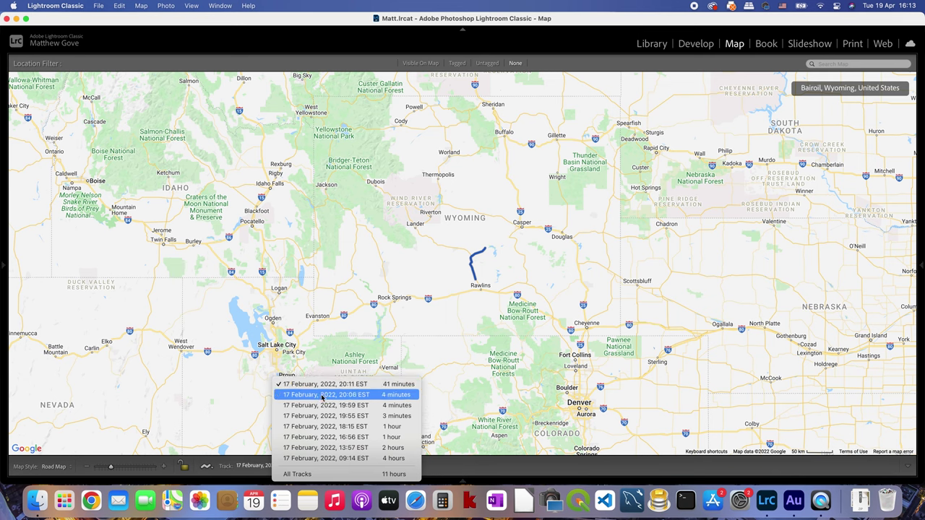
left_click(303, 474)
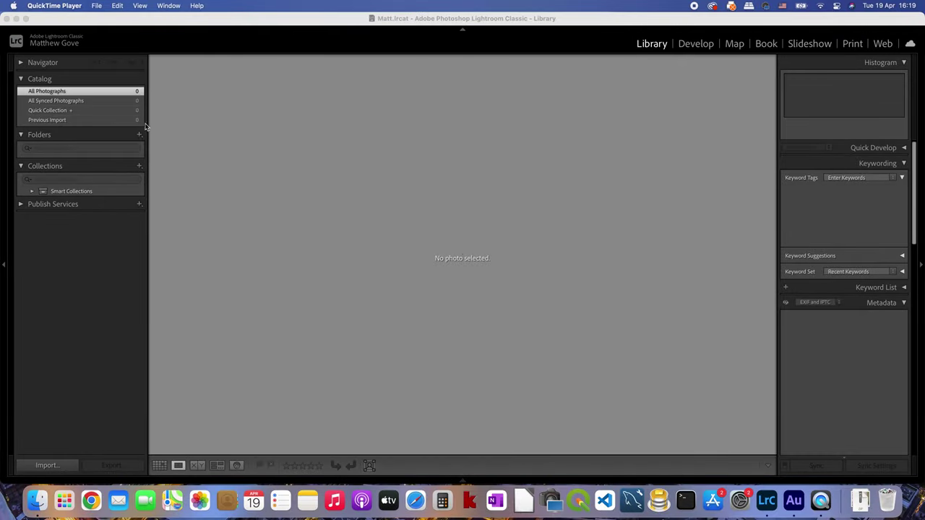
- Import the 167 photos from the GrandTetonPics folder through File > Import Photos and Video
left_click(74, 19)
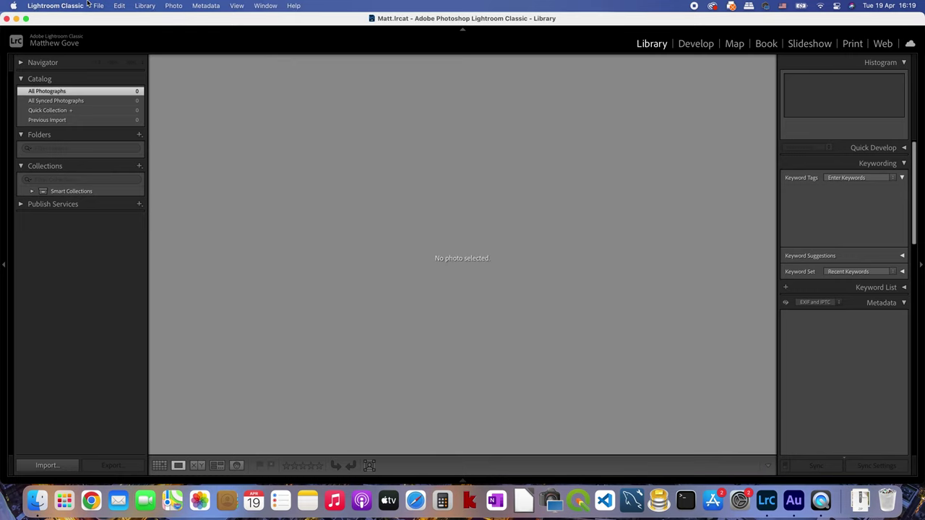
left_click(100, 6)
left_click(277, 121)
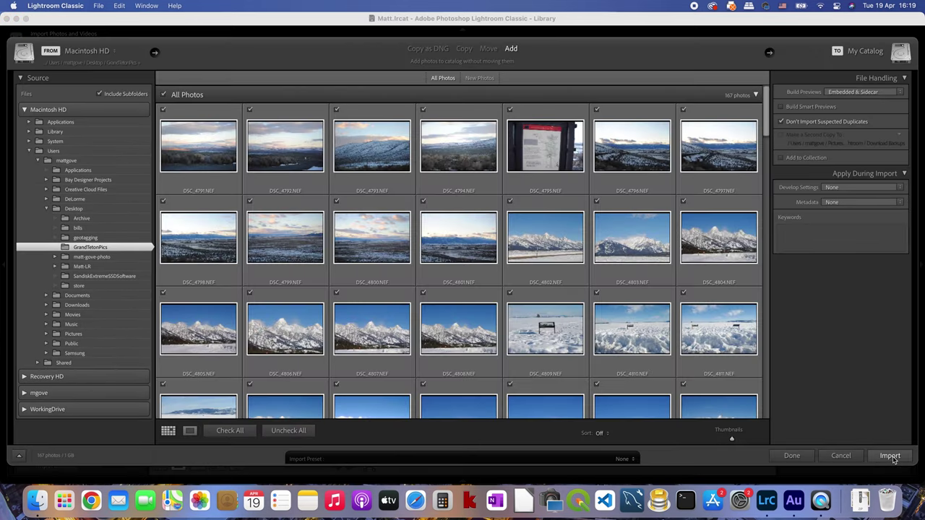
left_click(892, 458)
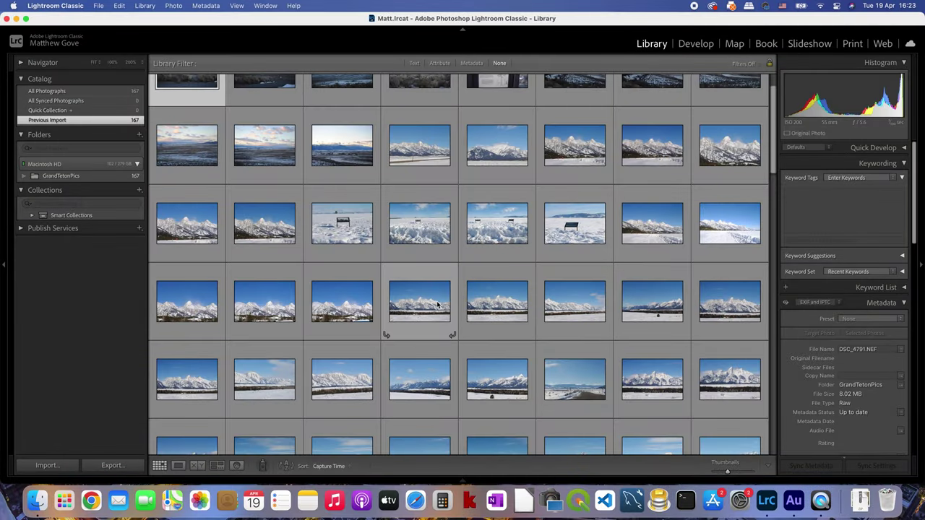
- View a mountain photo in Loupe and scroll its Metadata panel, finding empty GPS fields
double_click(435, 308)
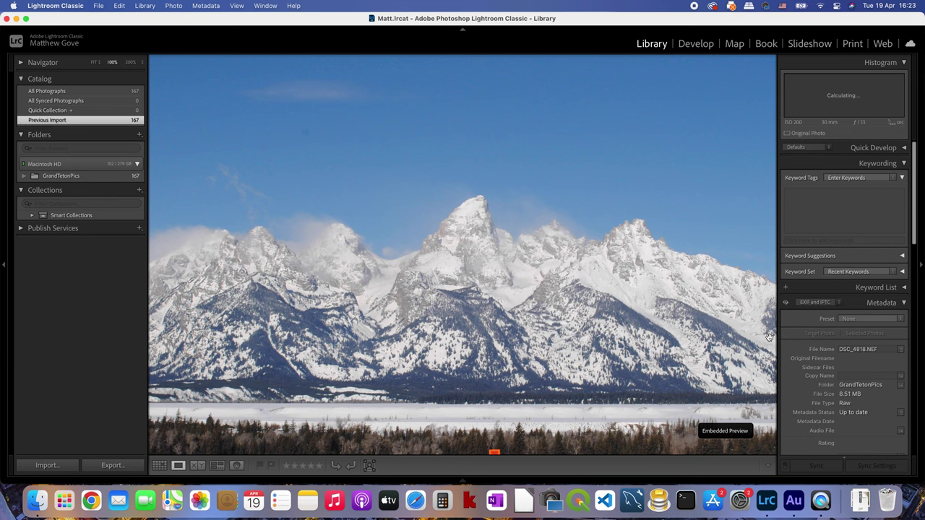
scroll(861, 359, "down", 10)
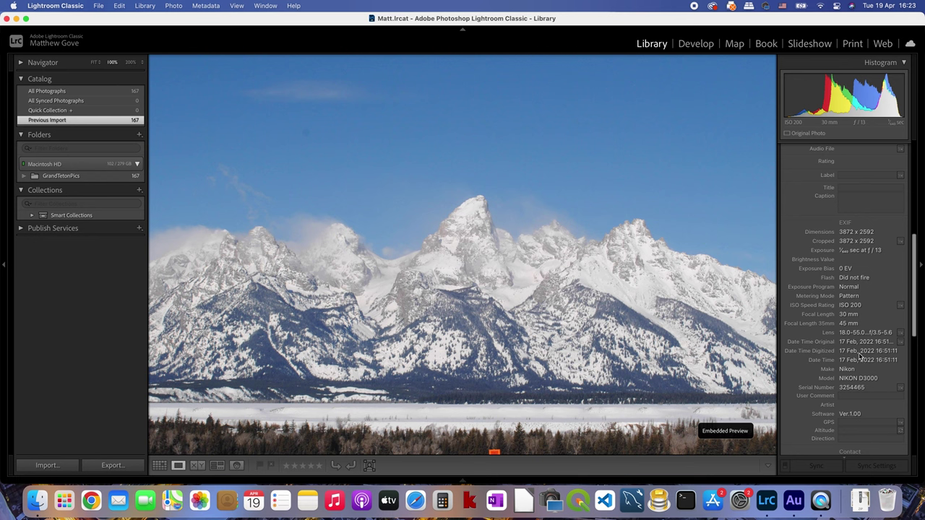
scroll(861, 357, "down", 5)
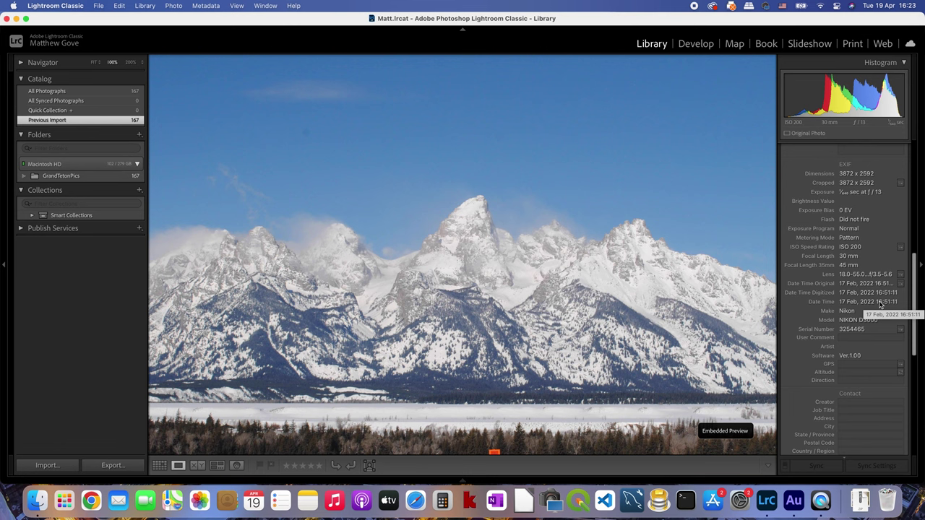
scroll(874, 307, "down", 3)
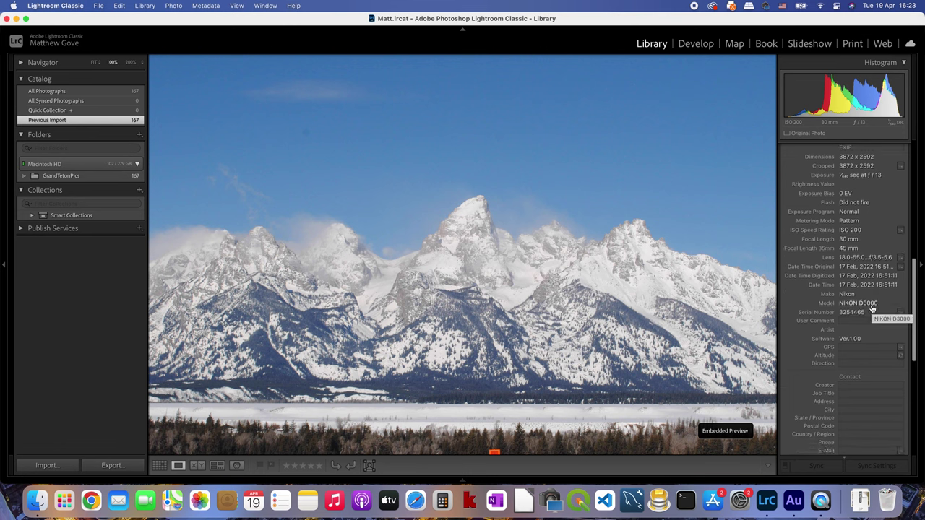
scroll(871, 309, "down", 7)
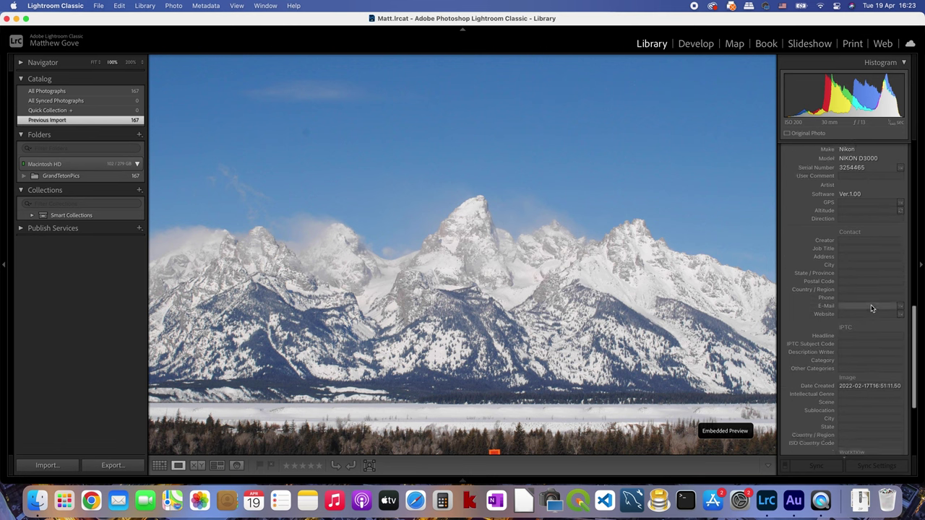
scroll(871, 309, "down", 3)
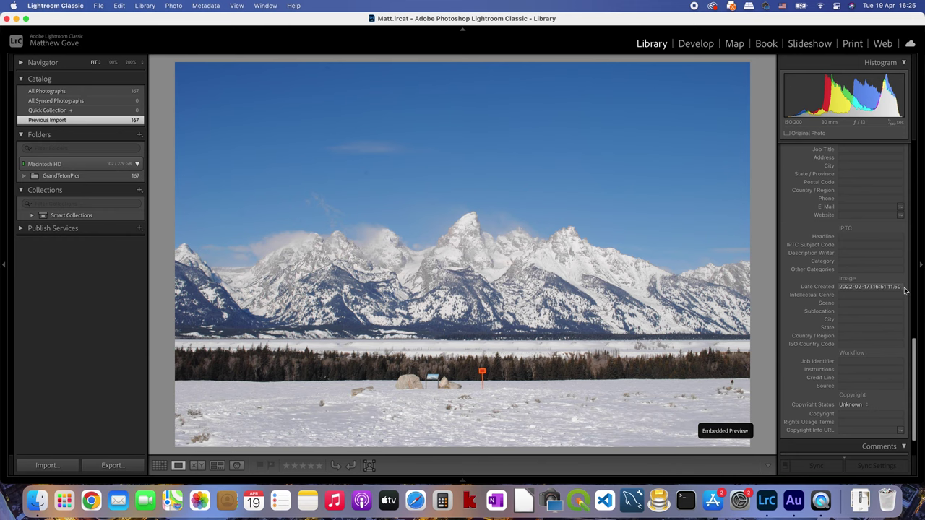
left_click(742, 49)
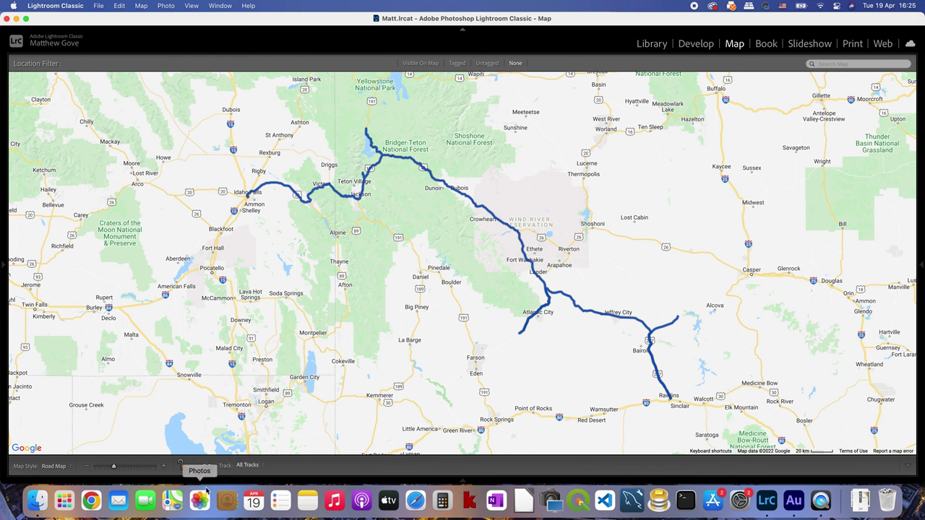
- Open the Track popup, dismiss it, then reopen the list of the tracklog's eight tracks
left_click(247, 466)
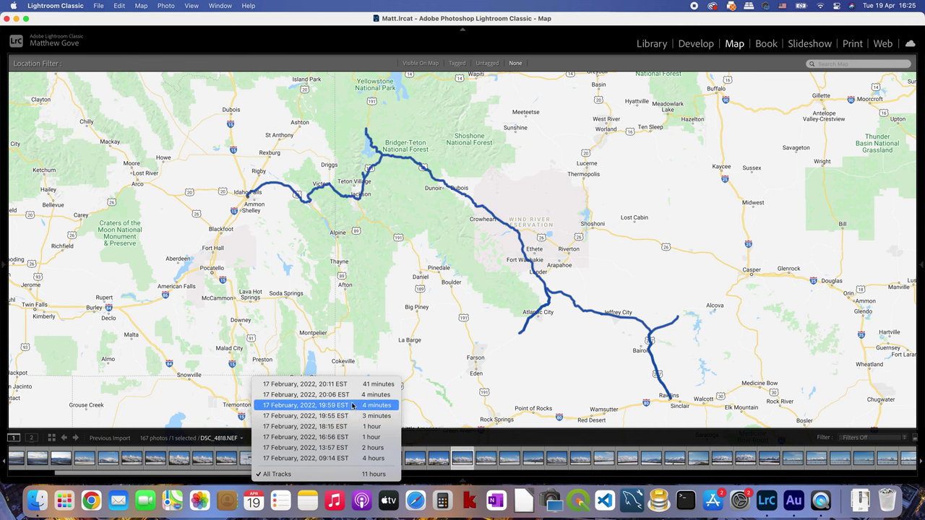
left_click(401, 346)
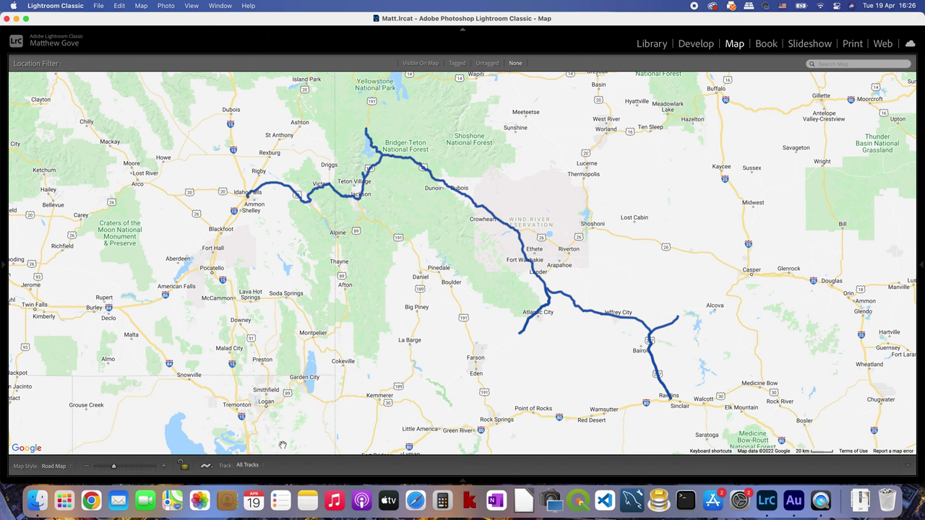
left_click(250, 466)
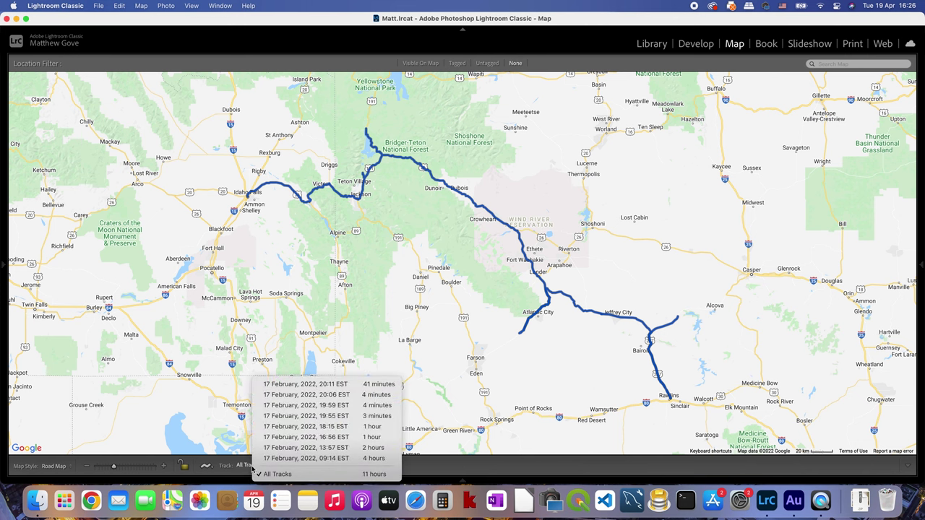
- Keep All Tracks and set the tracklog time zone offset to 5.0 hours
left_click(254, 473)
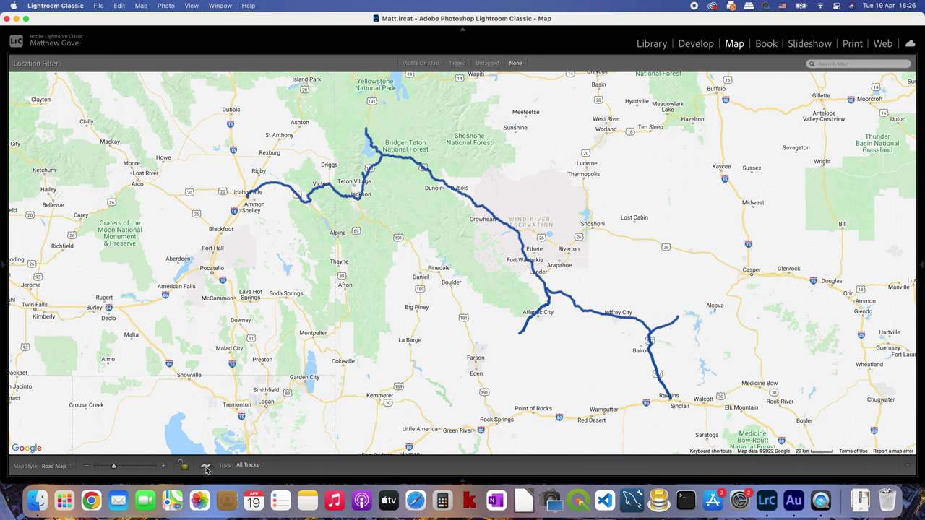
left_click(206, 468)
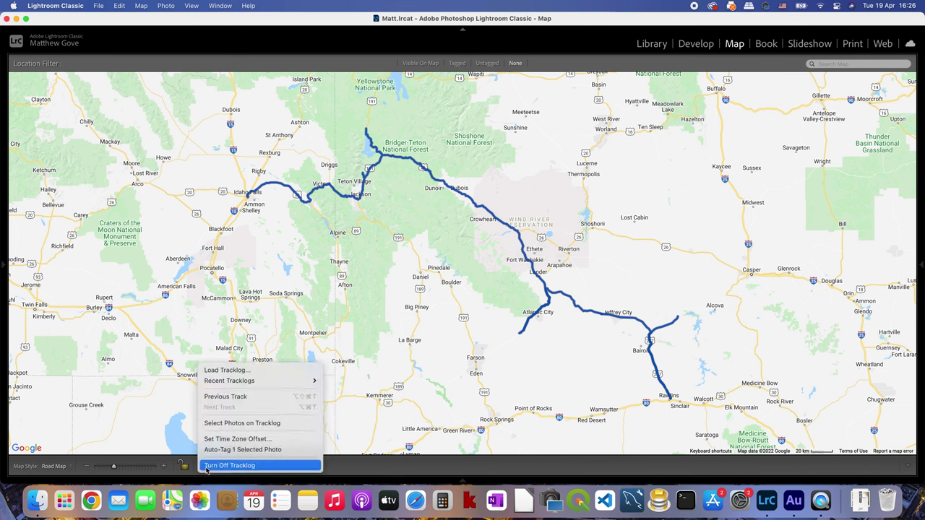
left_click(234, 440)
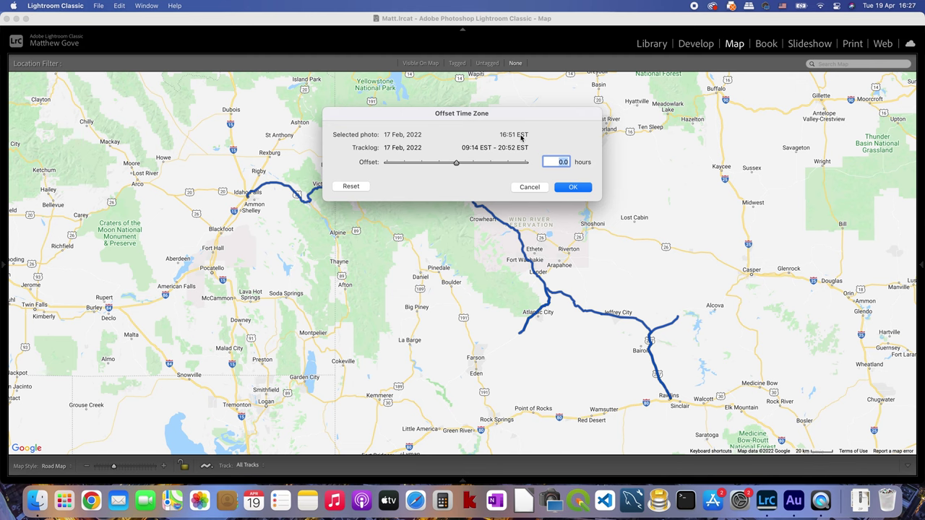
type("5.0")
left_click(573, 187)
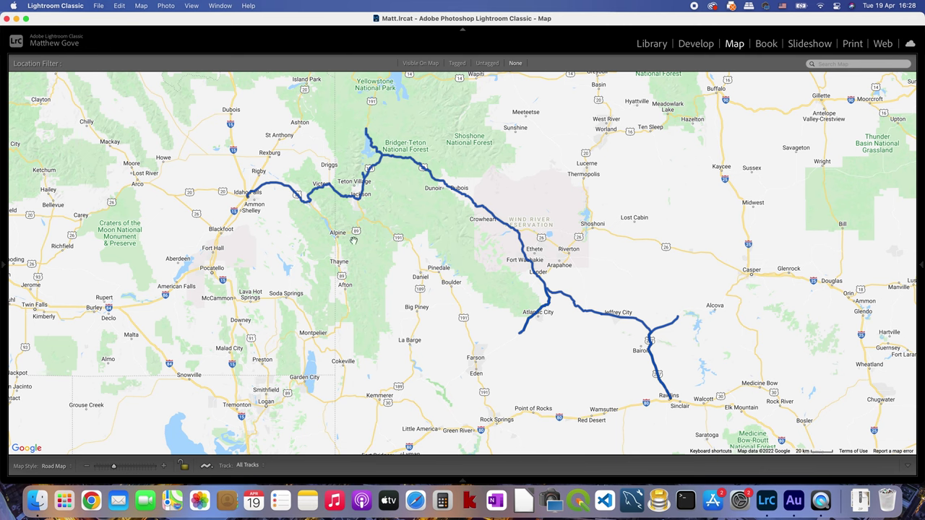
- Switch to the Library grid of the 167 Grand Teton photos, then back to Map
left_click(655, 46)
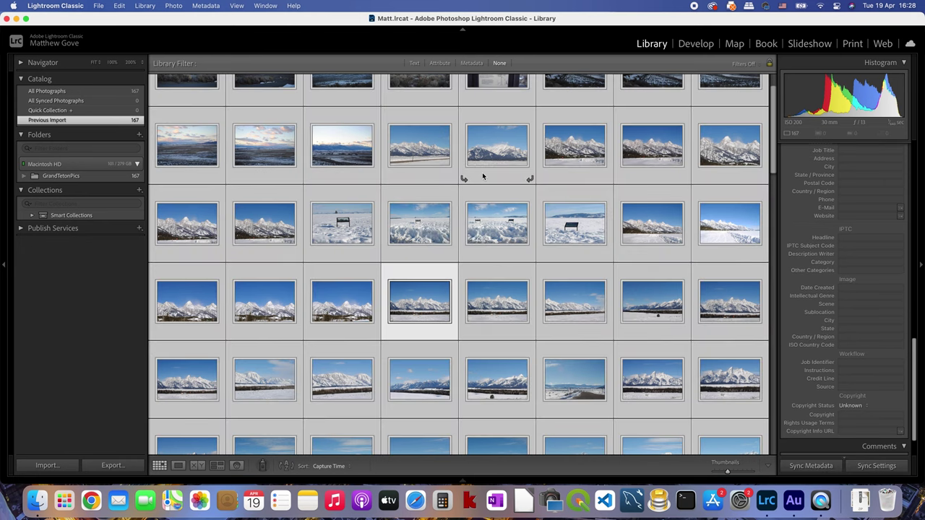
left_click(734, 44)
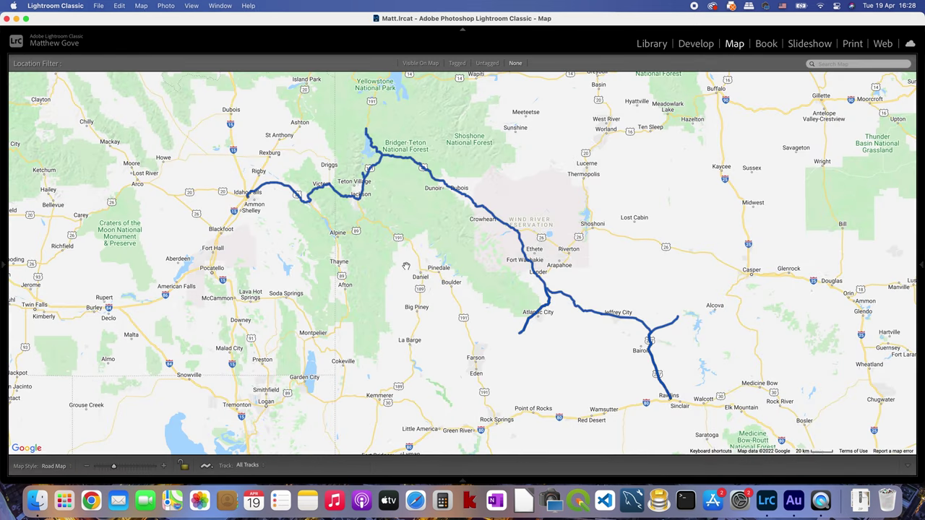
- Auto-tag the 167 selected photos from the tracklog and enable address lookup
left_click(208, 466)
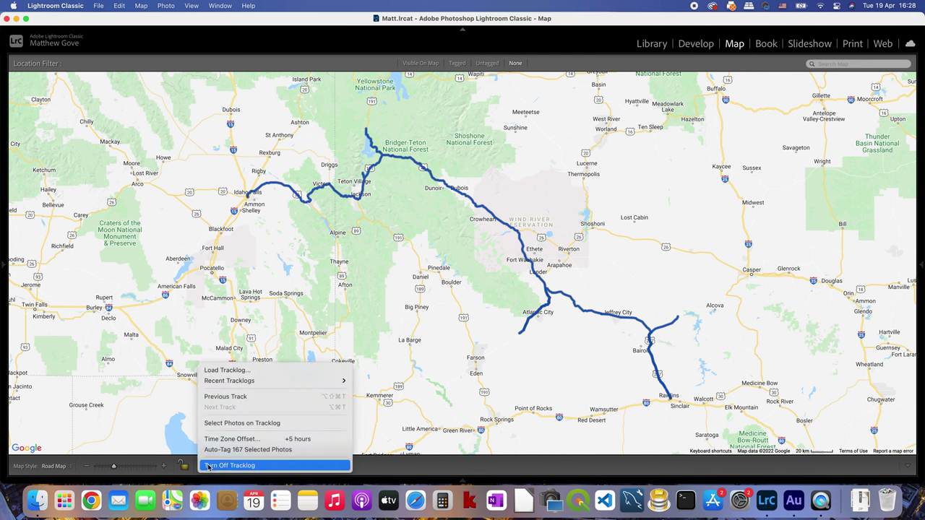
left_click(255, 452)
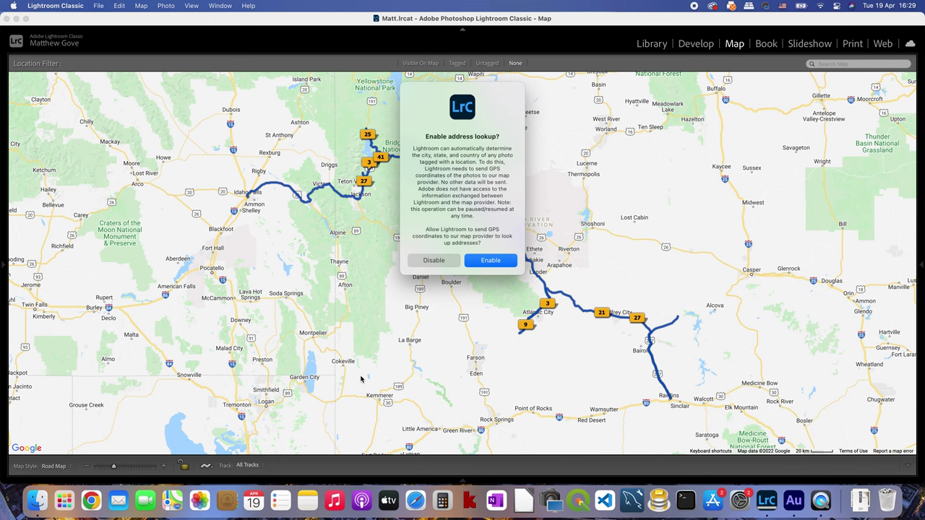
left_click(506, 262)
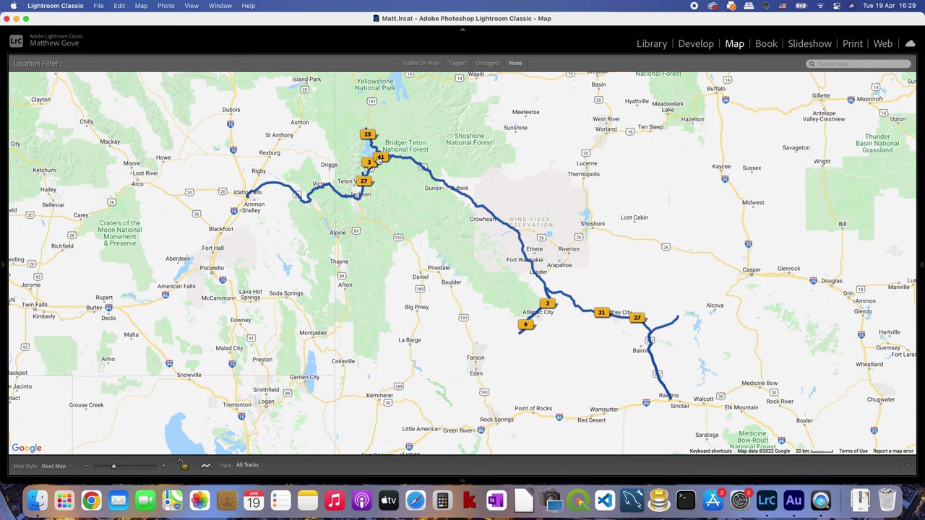
- Zoom the map into Grand Teton and step through the photos pinned at marker 3
scroll(377, 157, "up", 1)
scroll(378, 157, "up", 1)
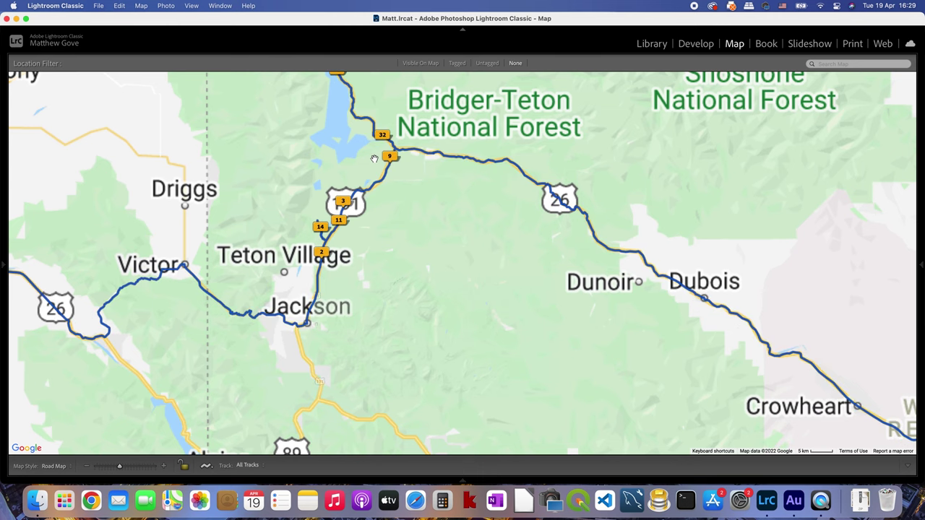
mouse_move(346, 202)
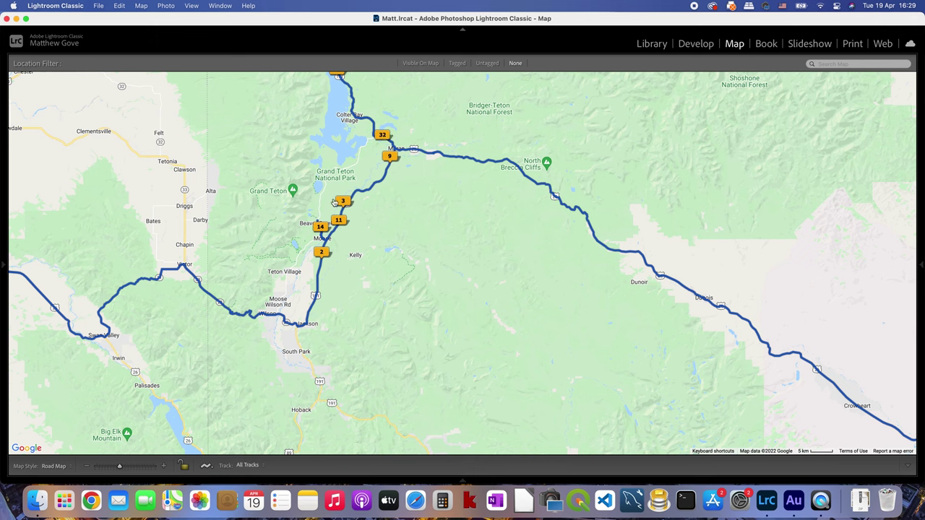
left_click(340, 202)
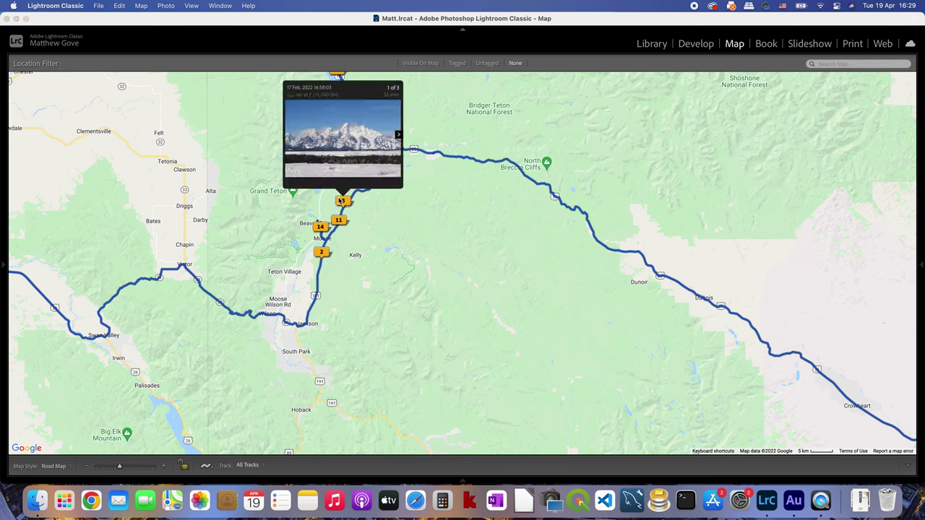
left_click(397, 136)
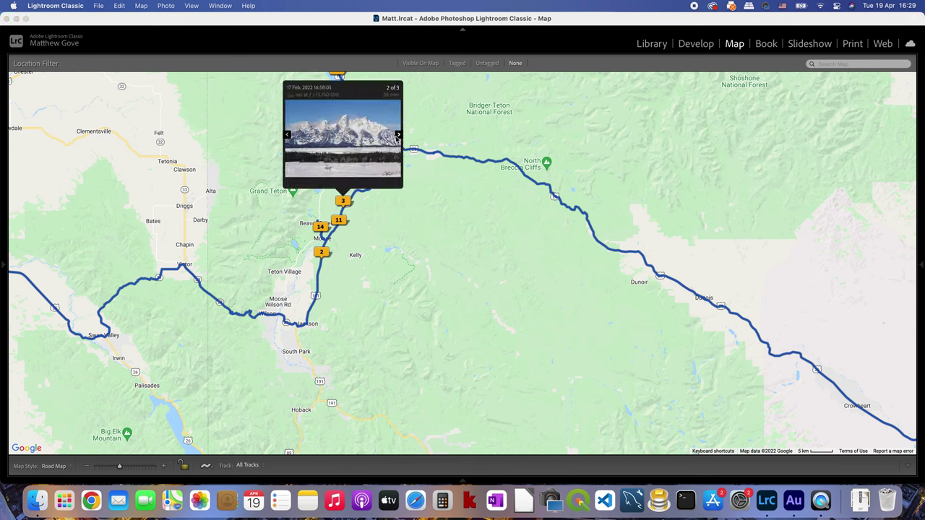
left_click(397, 138)
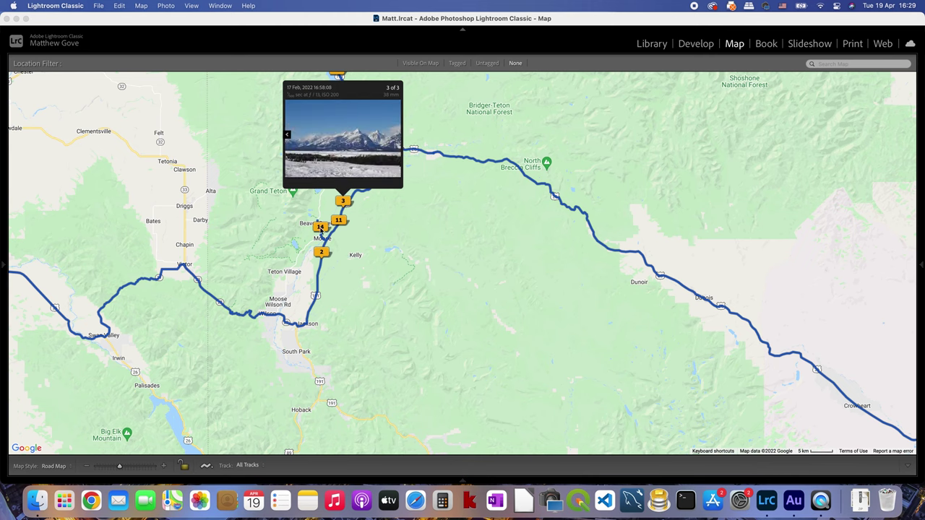
- Step through marker 14's photos, then close the preview and return to the Library grid
left_click(372, 235)
left_click(323, 228)
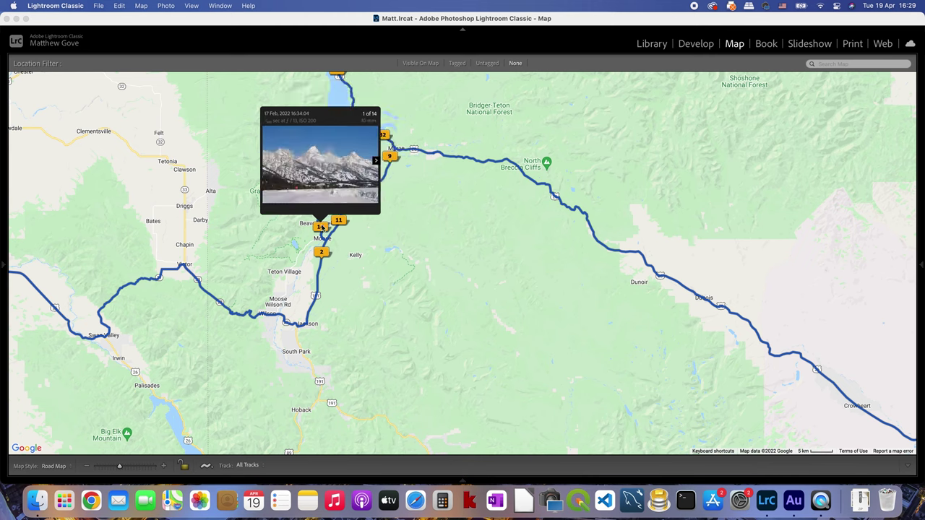
left_click(375, 160)
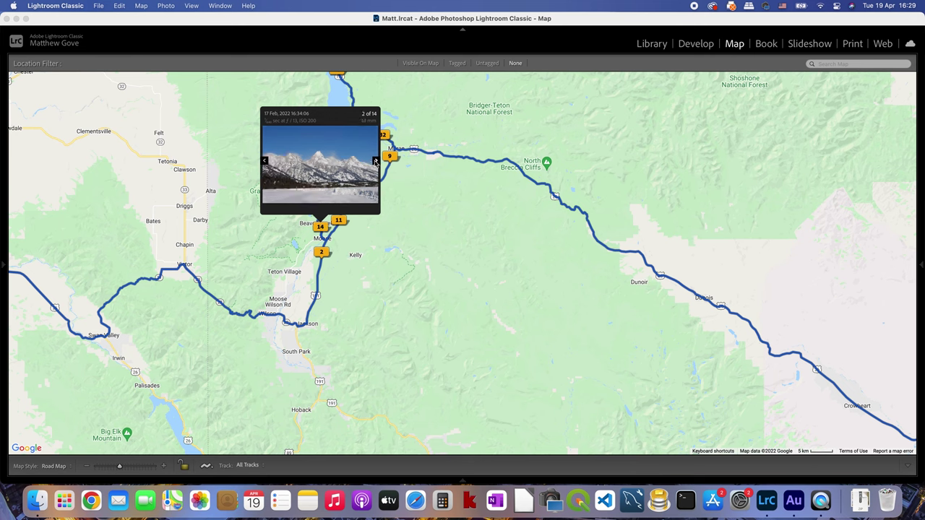
left_click(375, 161)
left_click(375, 160)
left_click(375, 161)
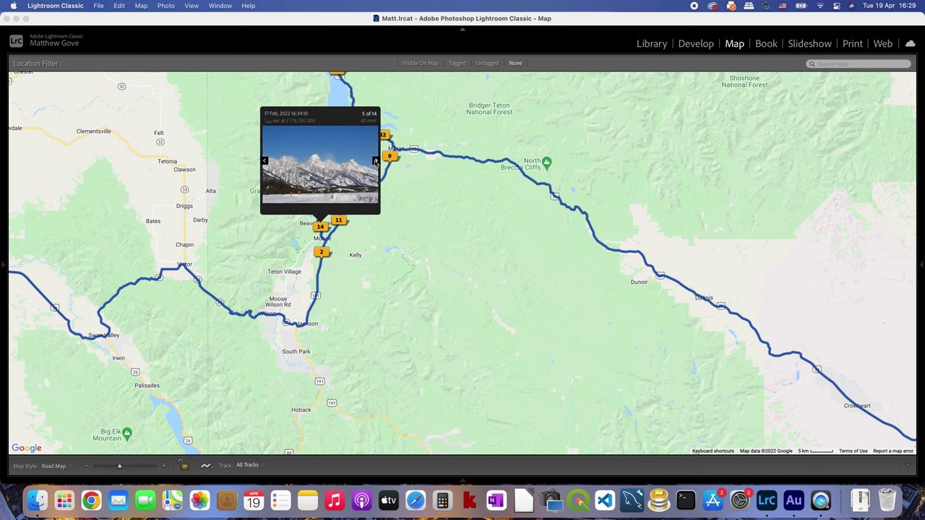
left_click(375, 161)
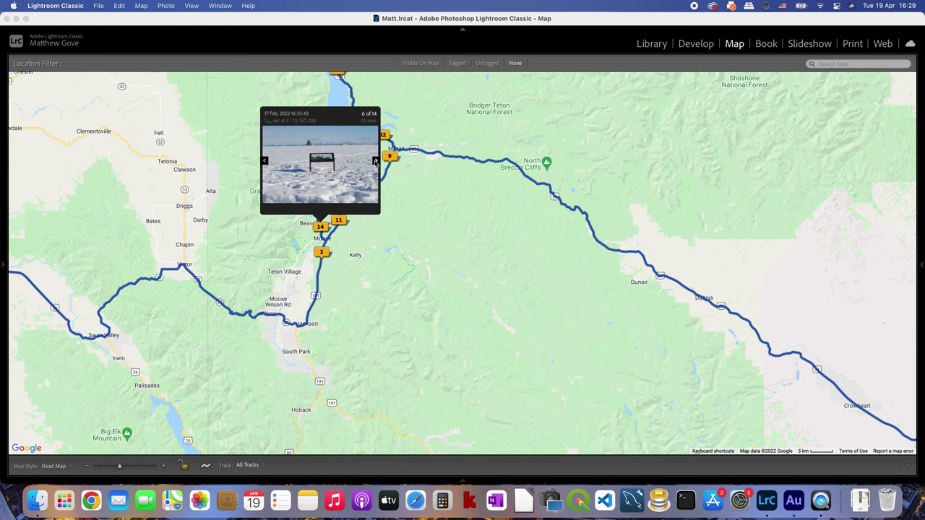
left_click(375, 160)
left_click(375, 160)
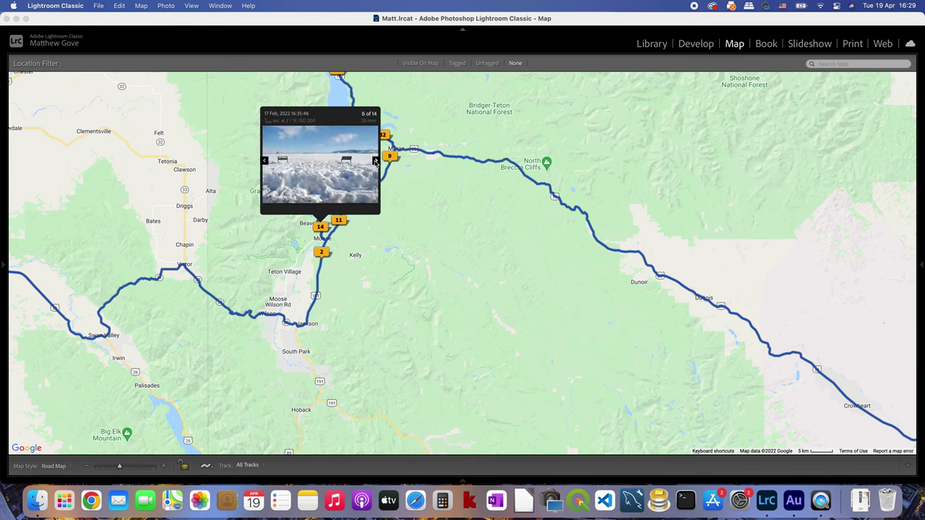
left_click(438, 192)
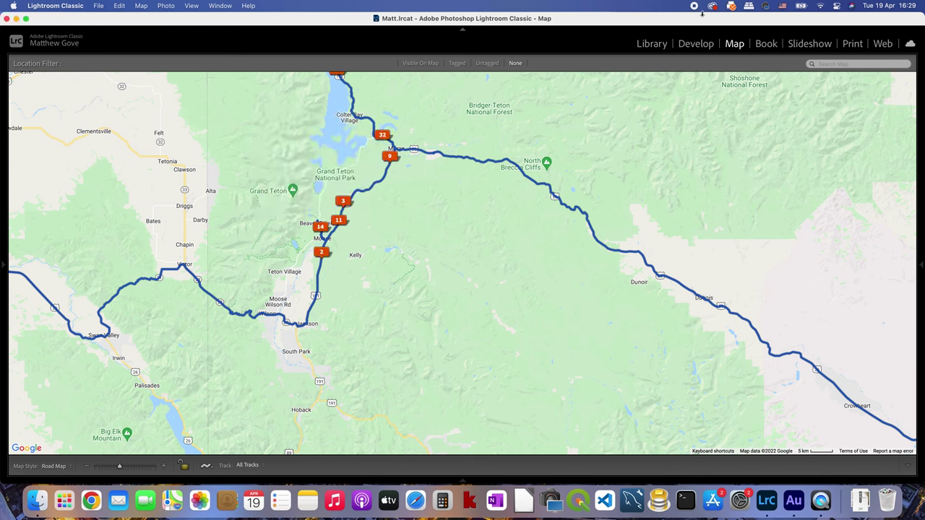
left_click(652, 48)
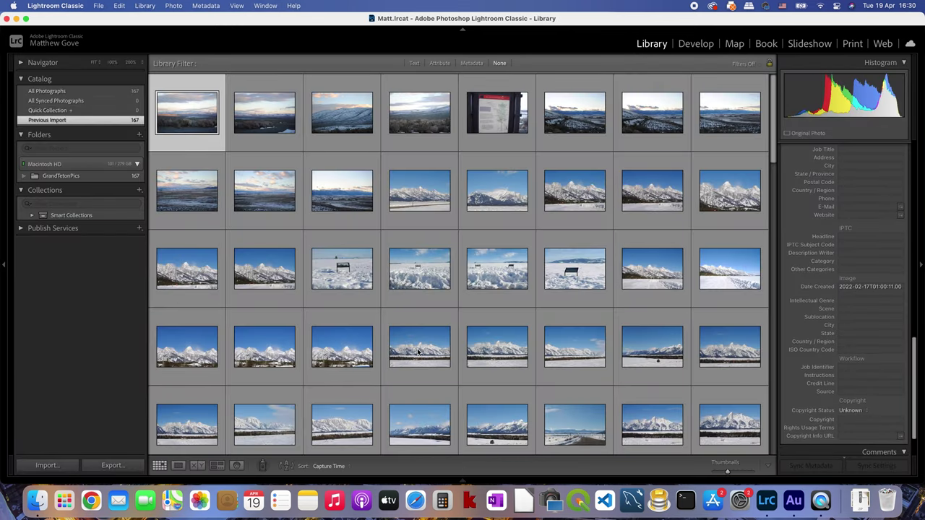
- Open a Teton mountain photo in Loupe and show its GPS 43°41'27.2652" N and 2,028.0 m altitude
left_click(417, 352)
double_click(418, 352)
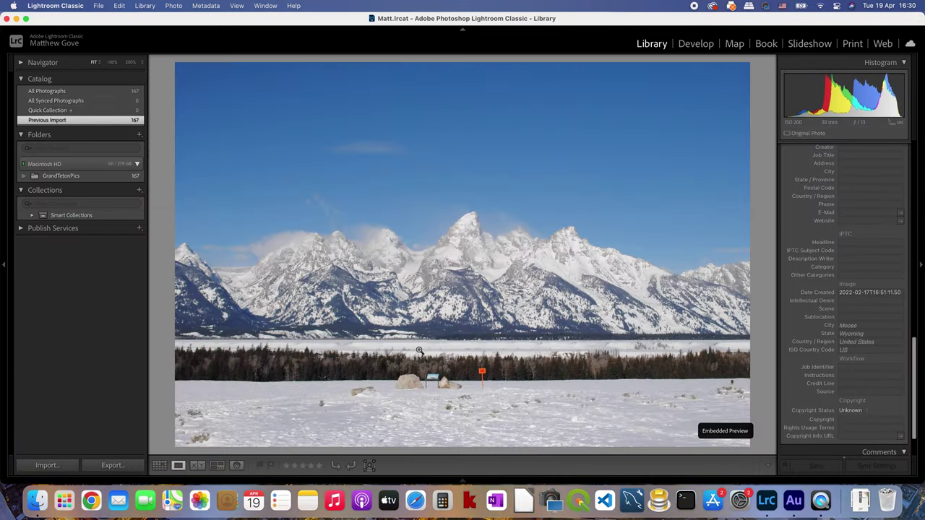
scroll(865, 284, "down", 1)
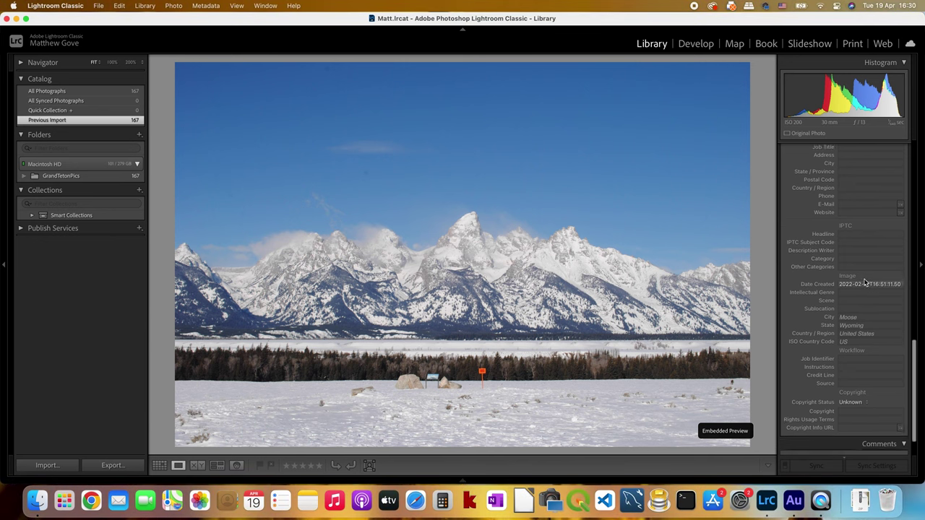
scroll(865, 283, "down", 3)
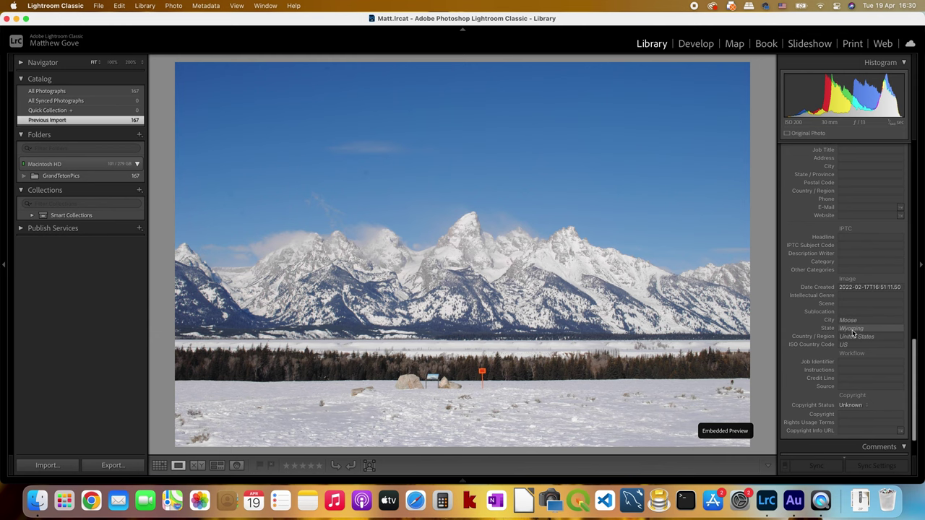
scroll(853, 295, "up", 4)
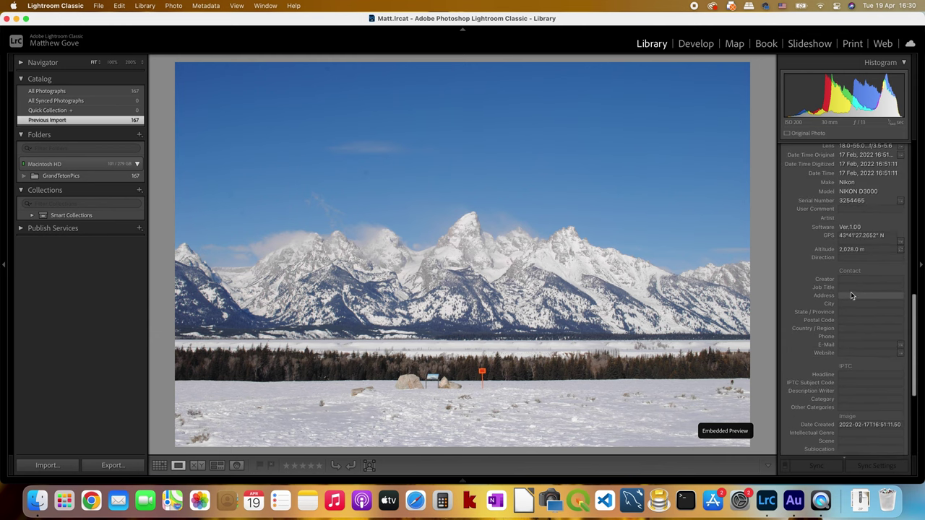
scroll(852, 293, "up", 1)
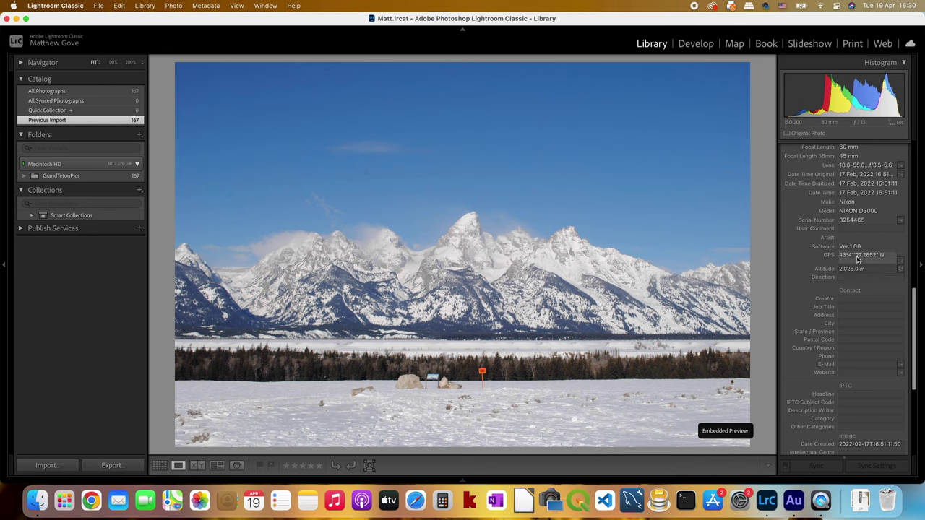
left_click(858, 257)
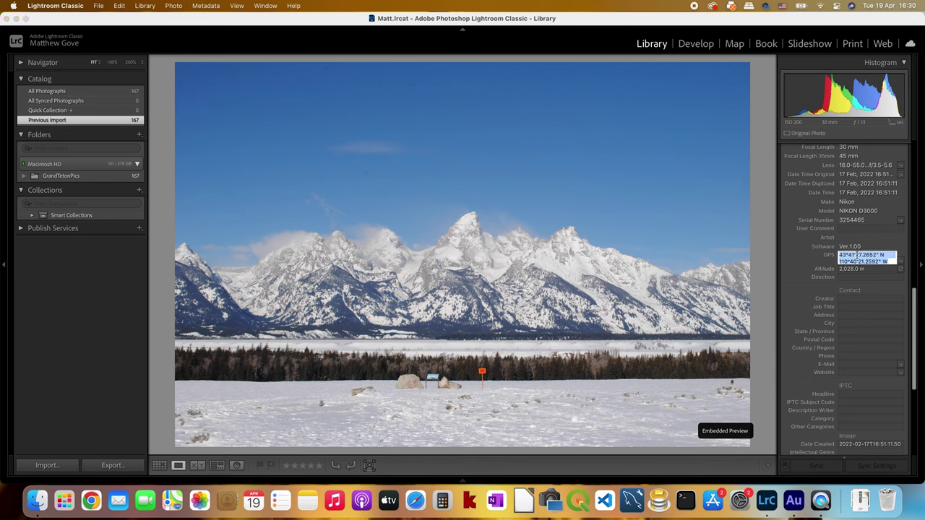
left_click(801, 250)
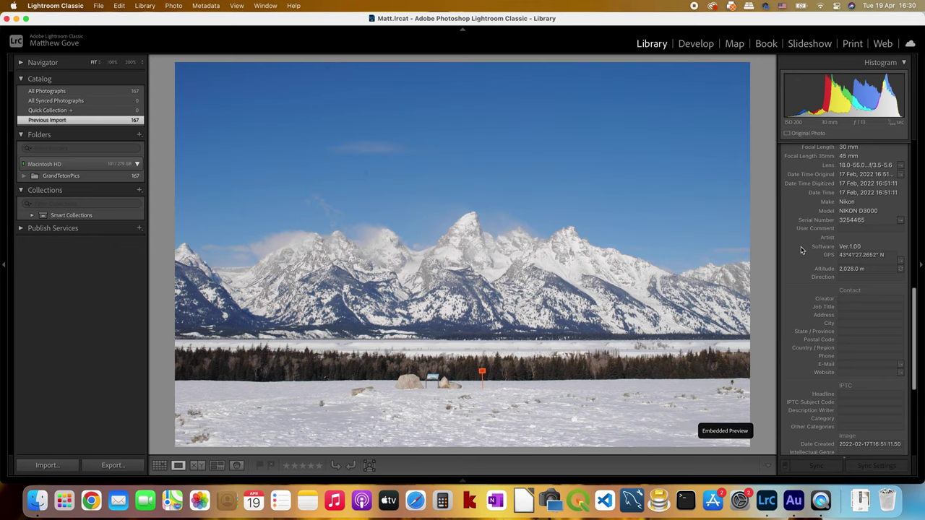